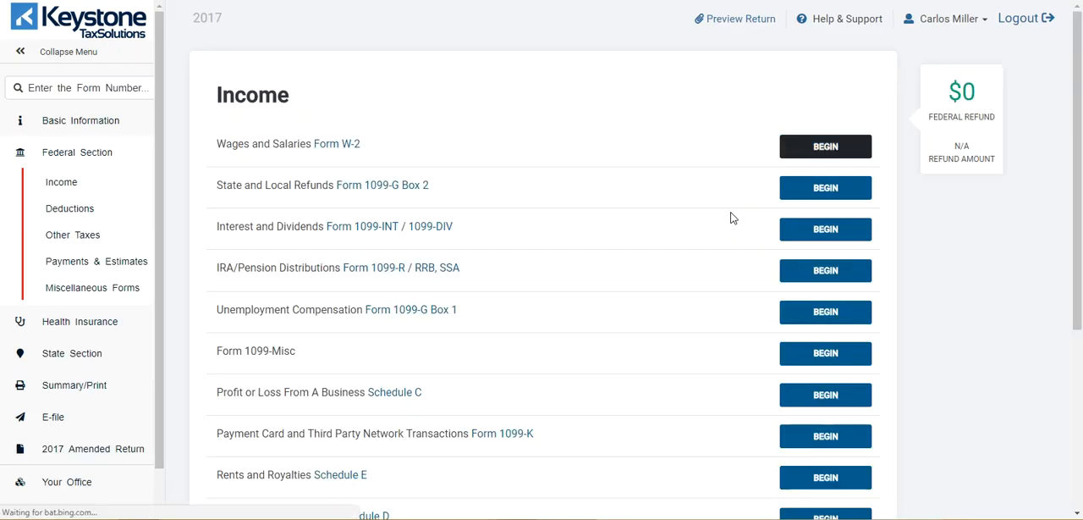
Step: Start a Schedule C for profit or loss from a business and open its list of business codes
{"action": "scroll", "coordinate": [703, 258], "scroll_direction": "down", "scroll_amount": 1}
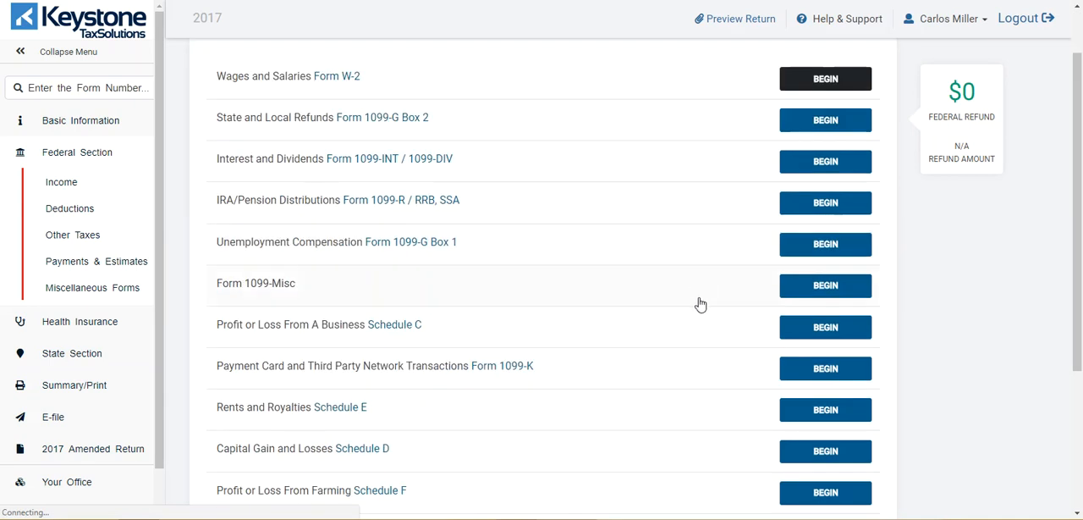
{"action": "left_click", "coordinate": [817, 330]}
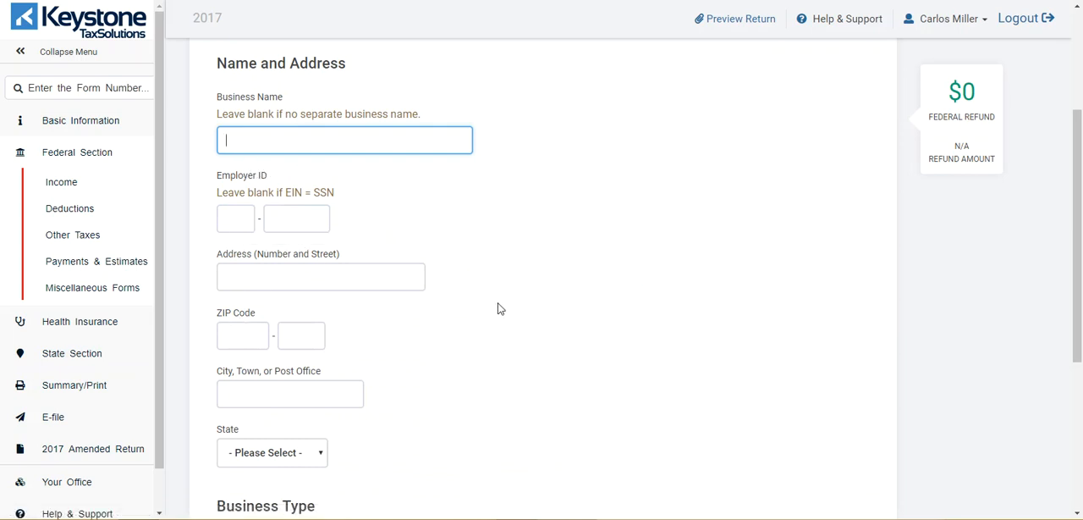
{"action": "scroll", "coordinate": [491, 310], "scroll_direction": "down", "scroll_amount": 3}
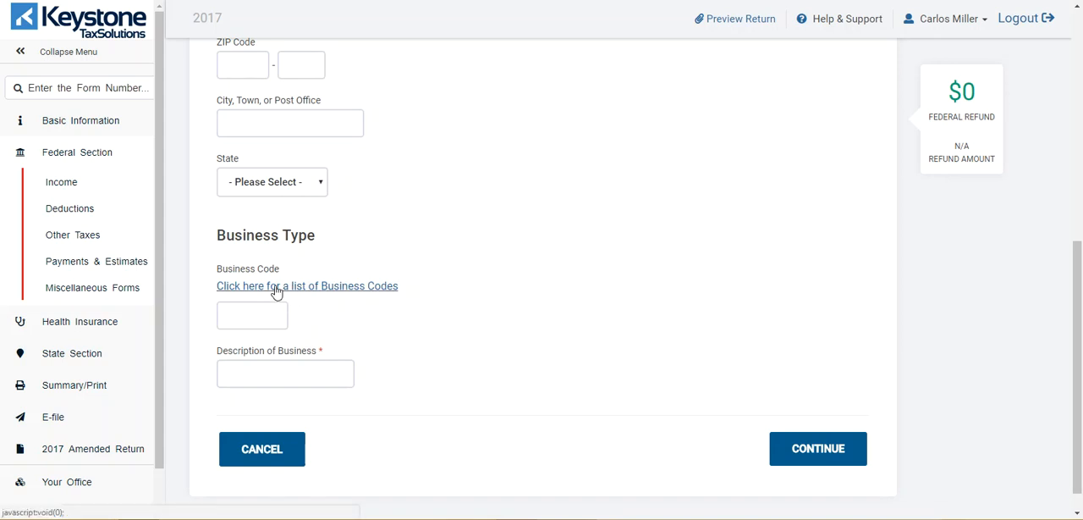
{"action": "left_click", "coordinate": [275, 288]}
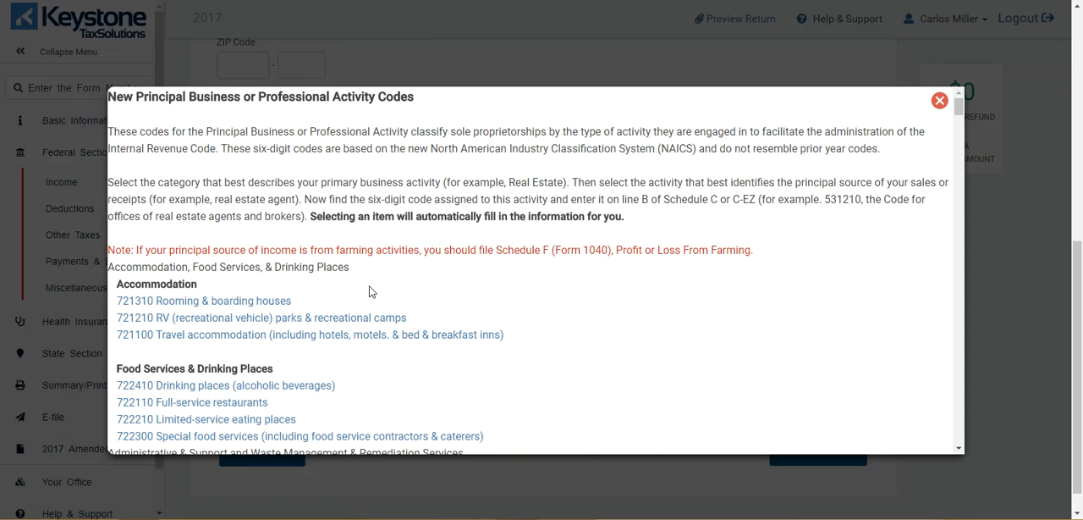
Step: Choose business code 624410 Child day care services and save the basic business information
{"action": "scroll", "coordinate": [369, 291], "scroll_direction": "down", "scroll_amount": 2}
{"action": "scroll", "coordinate": [469, 283], "scroll_direction": "down", "scroll_amount": 2}
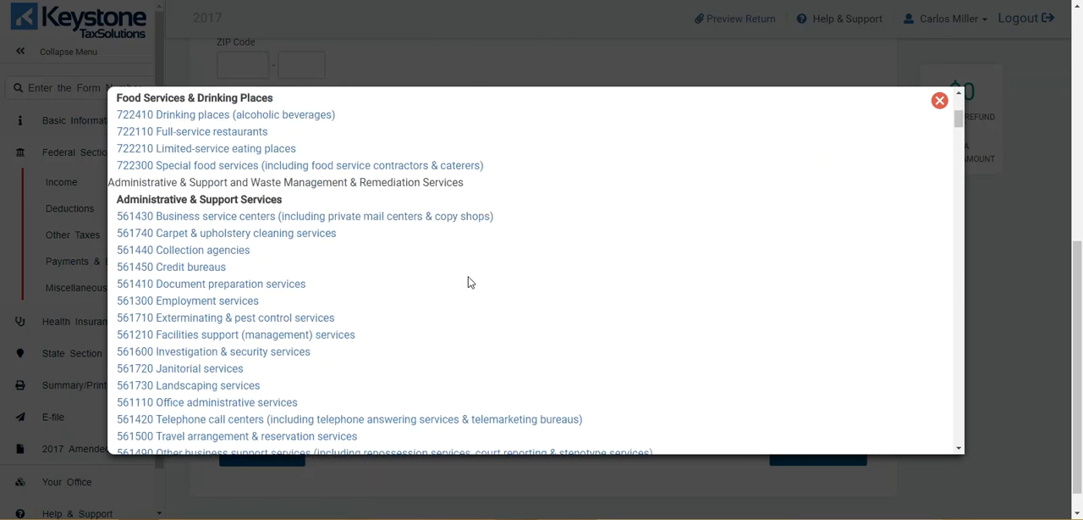
{"action": "scroll", "coordinate": [471, 282], "scroll_direction": "down", "scroll_amount": 3}
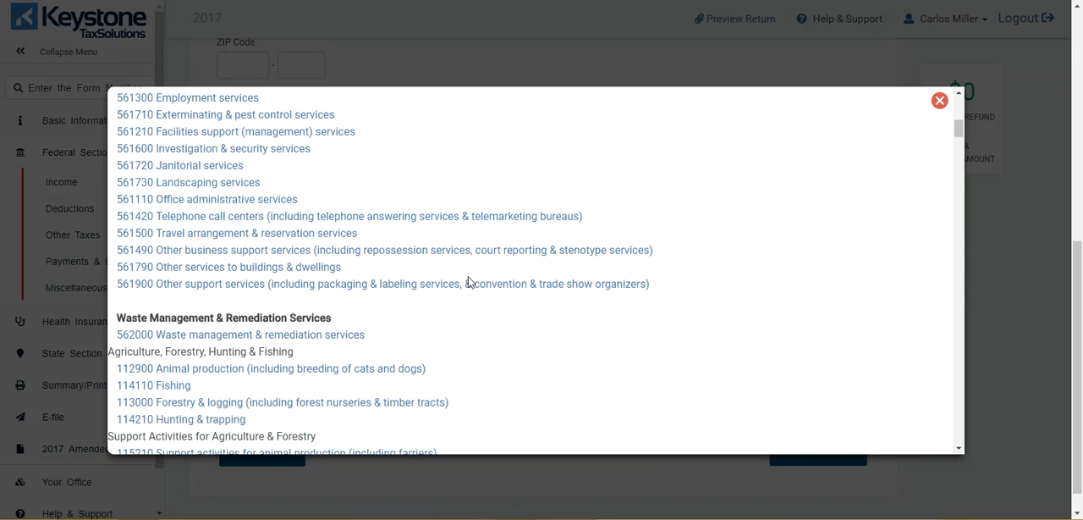
{"action": "scroll", "coordinate": [470, 282], "scroll_direction": "down", "scroll_amount": 8}
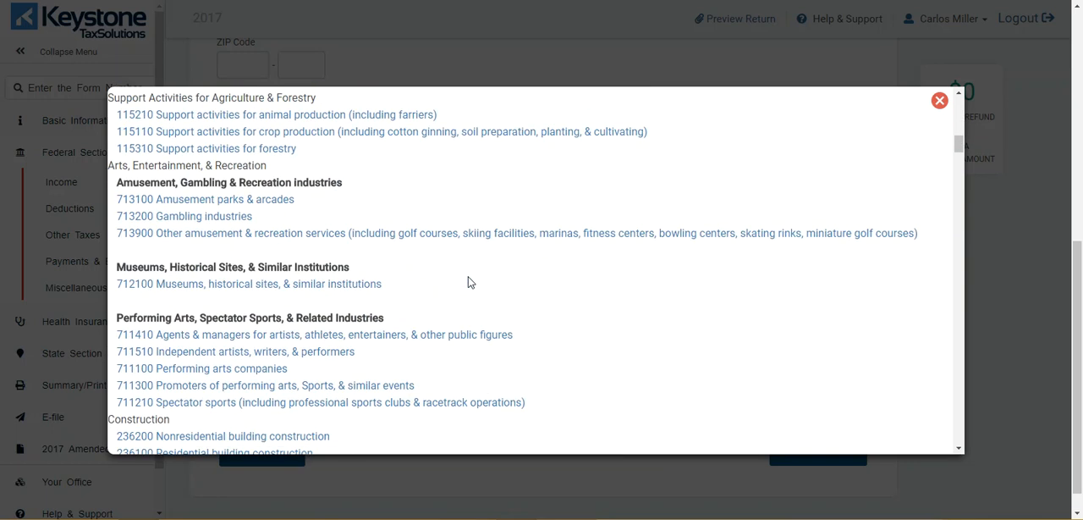
{"action": "scroll", "coordinate": [470, 282], "scroll_direction": "down", "scroll_amount": 8}
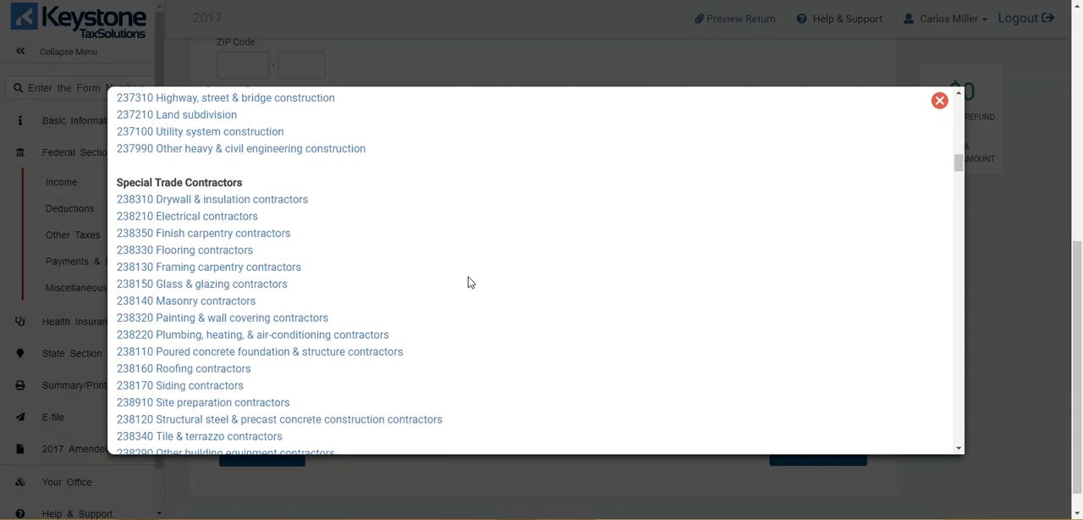
{"action": "scroll", "coordinate": [470, 282], "scroll_direction": "down", "scroll_amount": 7}
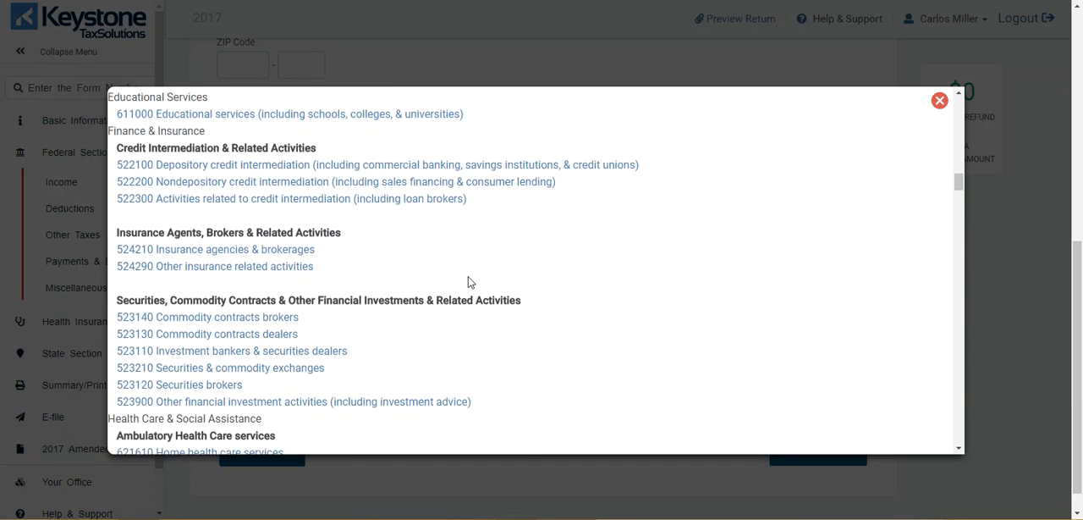
{"action": "scroll", "coordinate": [470, 282], "scroll_direction": "down", "scroll_amount": 2}
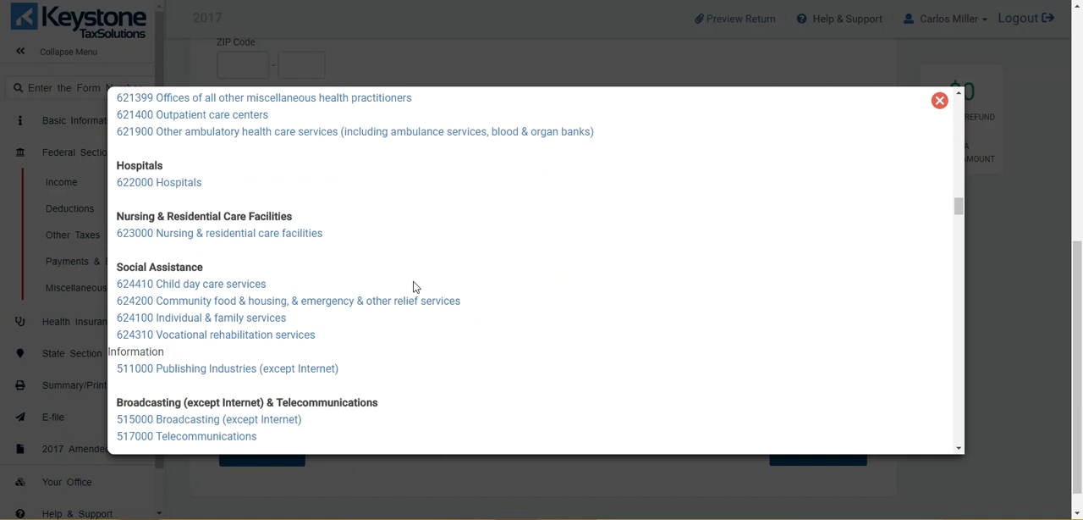
{"action": "left_click", "coordinate": [228, 285]}
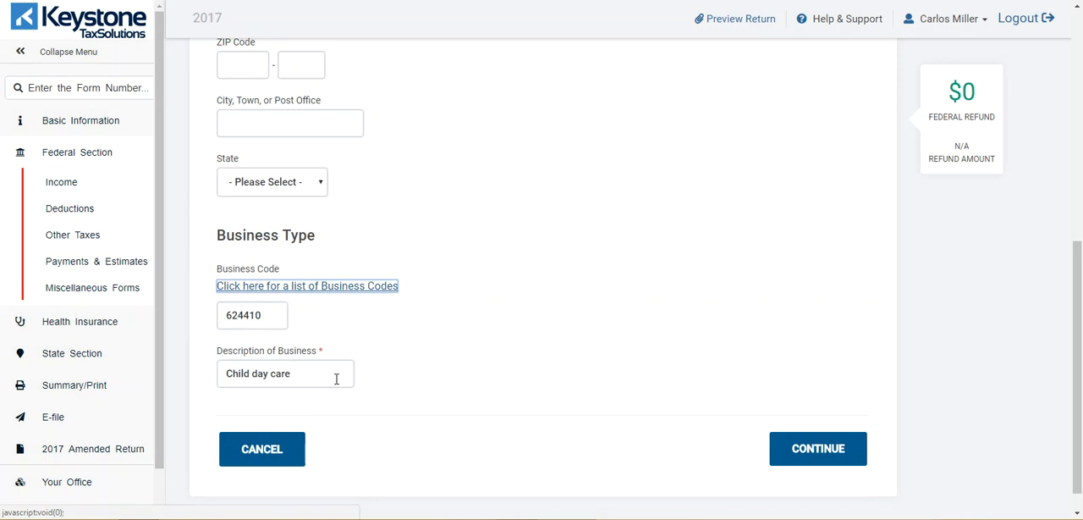
{"action": "left_click", "coordinate": [821, 454]}
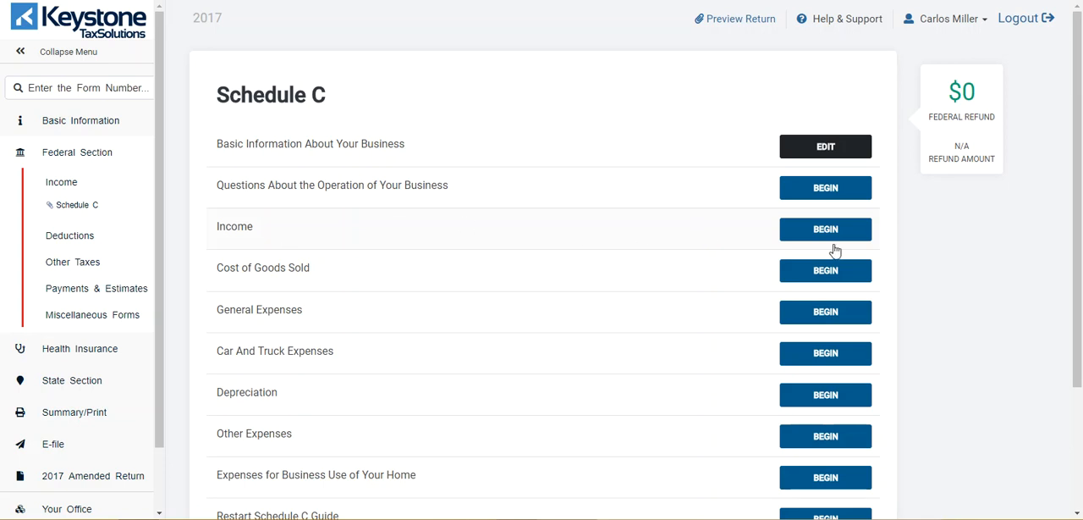
Step: Enter 16547 as gross receipts or sales in the Schedule C income section, leave the other amounts blank and save
{"action": "left_click", "coordinate": [843, 237]}
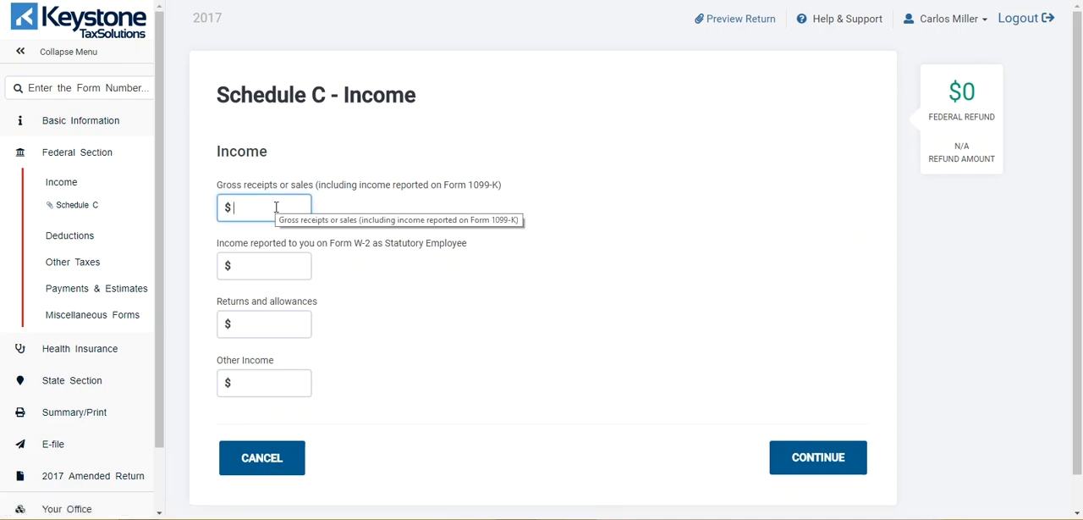
{"action": "type", "text": "16"}
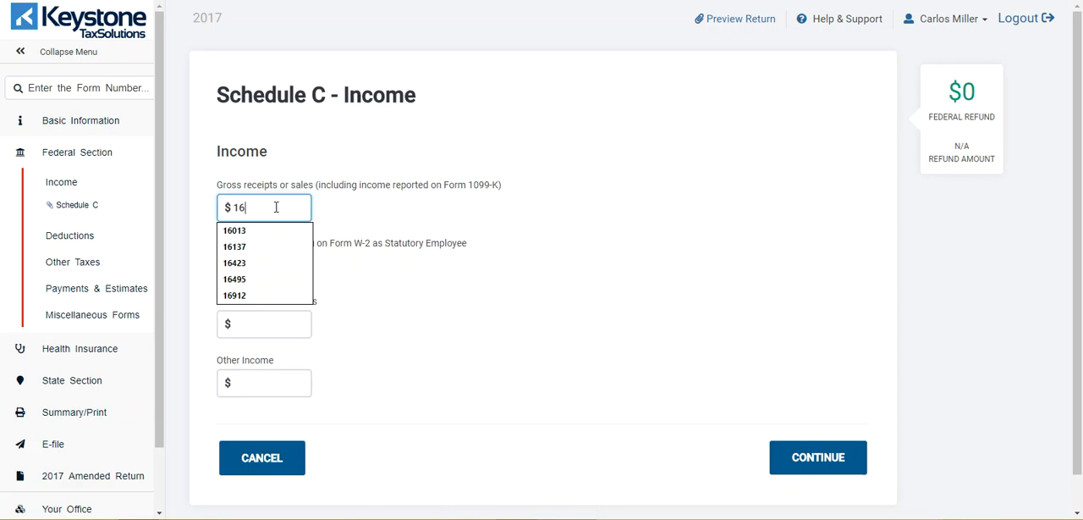
{"action": "type", "text": "547"}
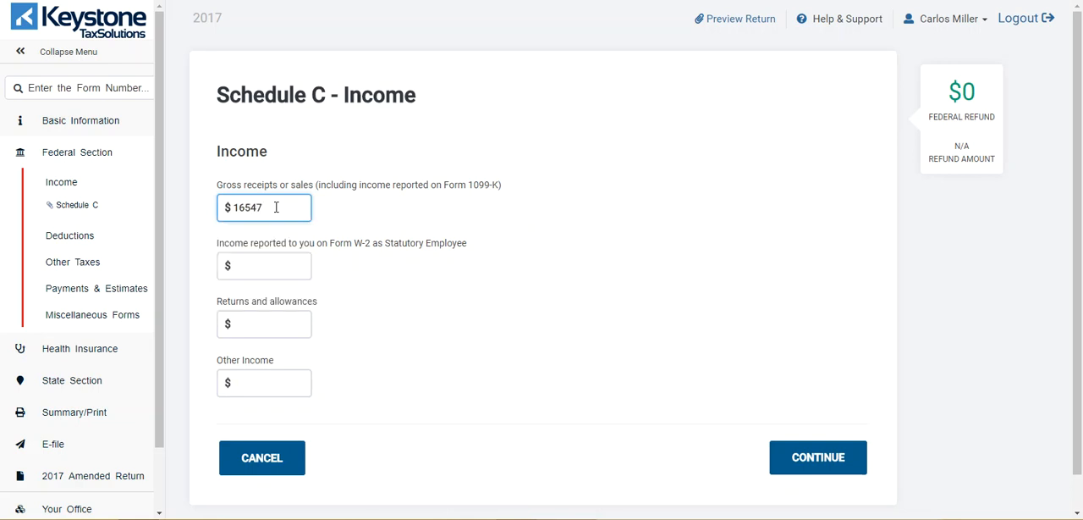
{"action": "left_click", "coordinate": [250, 266]}
{"action": "left_click", "coordinate": [259, 318]}
{"action": "left_click", "coordinate": [255, 385]}
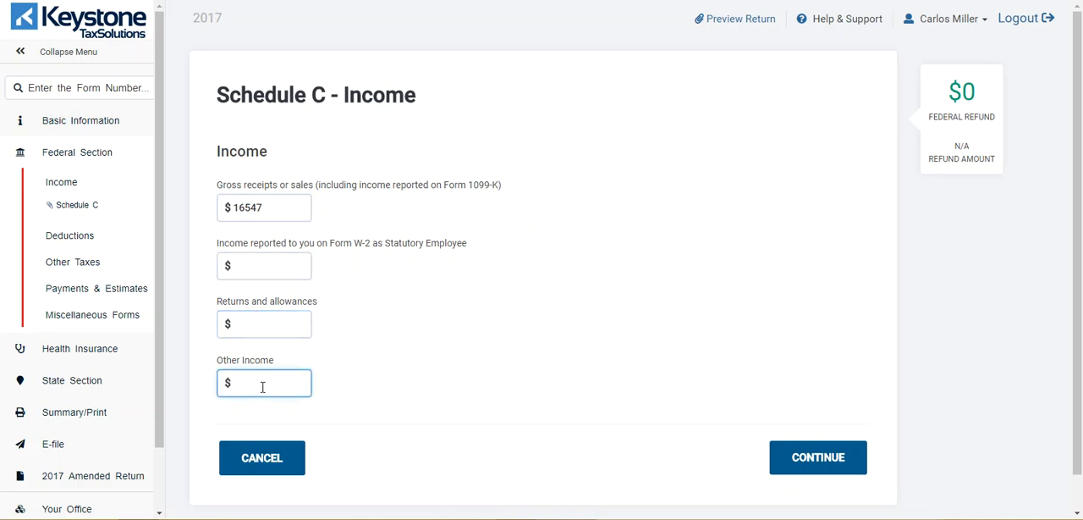
{"action": "left_click", "coordinate": [832, 457]}
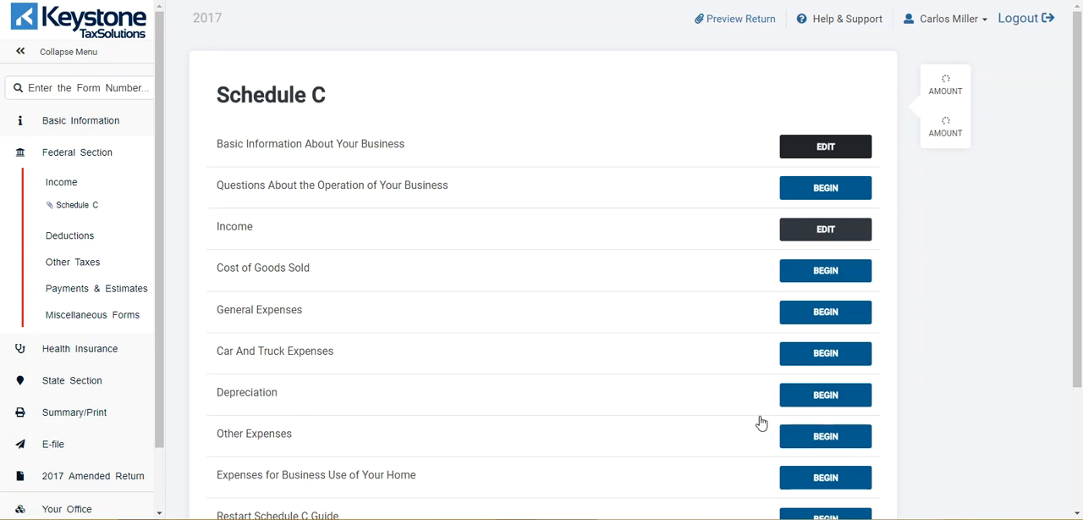
Step: Examine the Cost of Goods Sold fields of the Schedule C and leave the form without entering anything
{"action": "scroll", "coordinate": [760, 423], "scroll_direction": "down", "scroll_amount": 1}
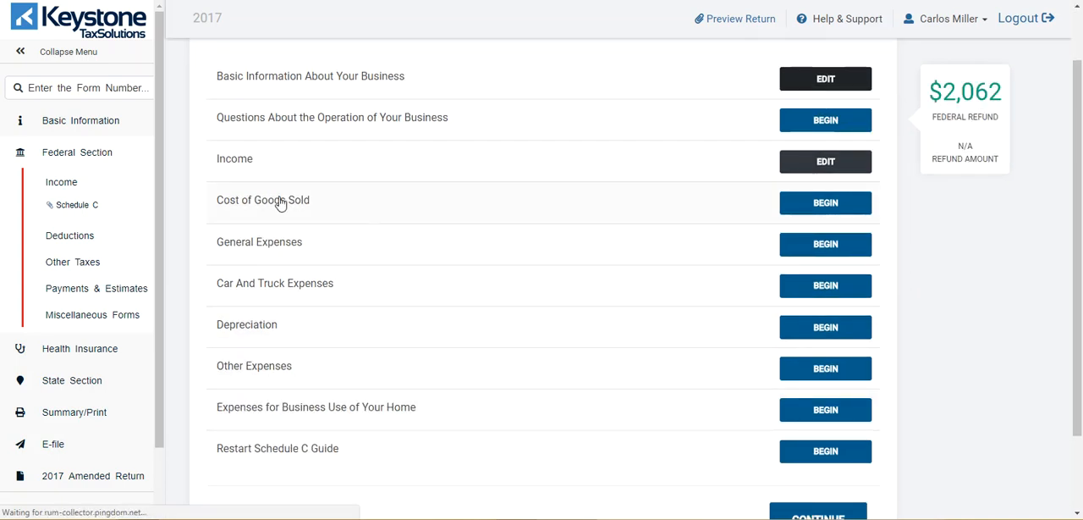
{"action": "left_click", "coordinate": [829, 208]}
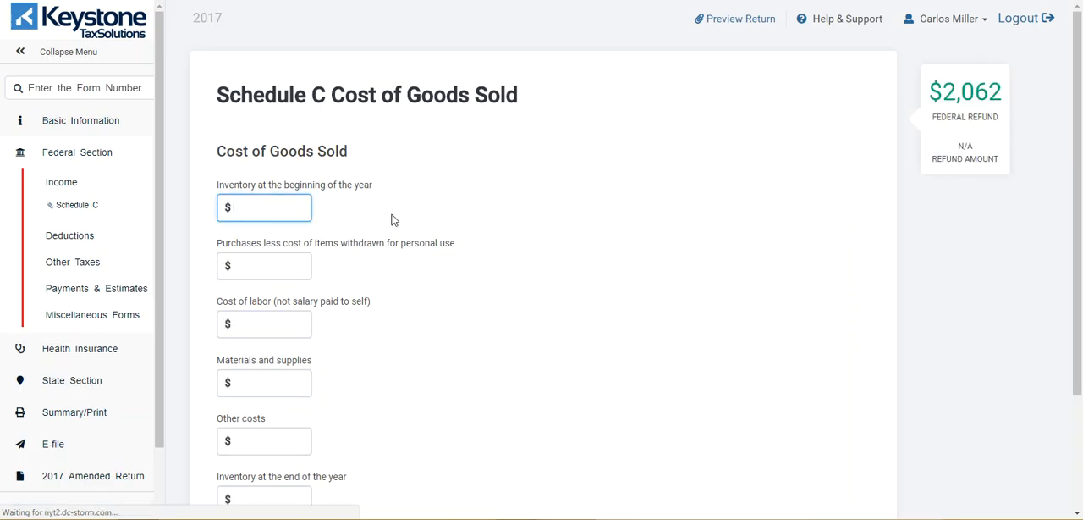
{"action": "scroll", "coordinate": [392, 220], "scroll_direction": "down", "scroll_amount": 3}
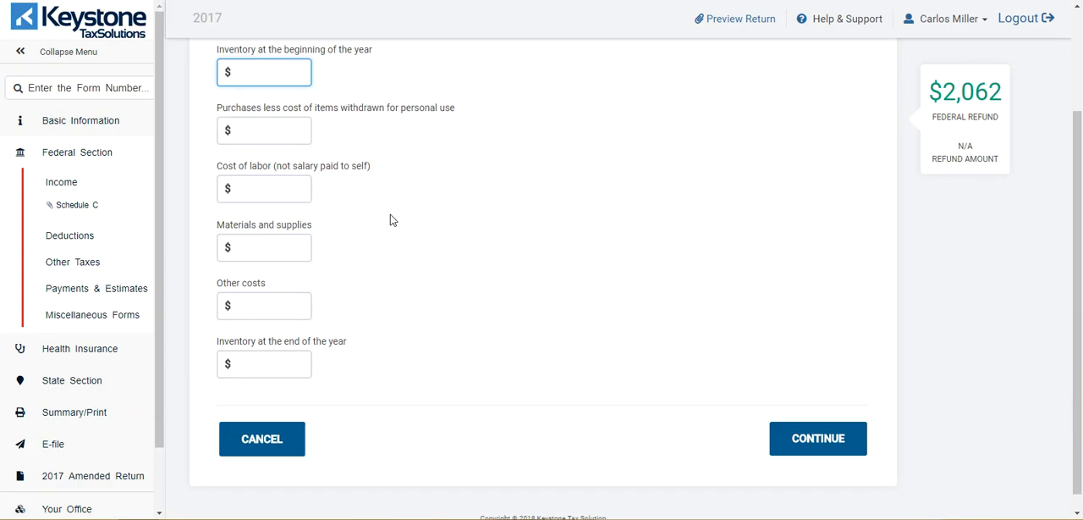
{"action": "left_click", "coordinate": [285, 437]}
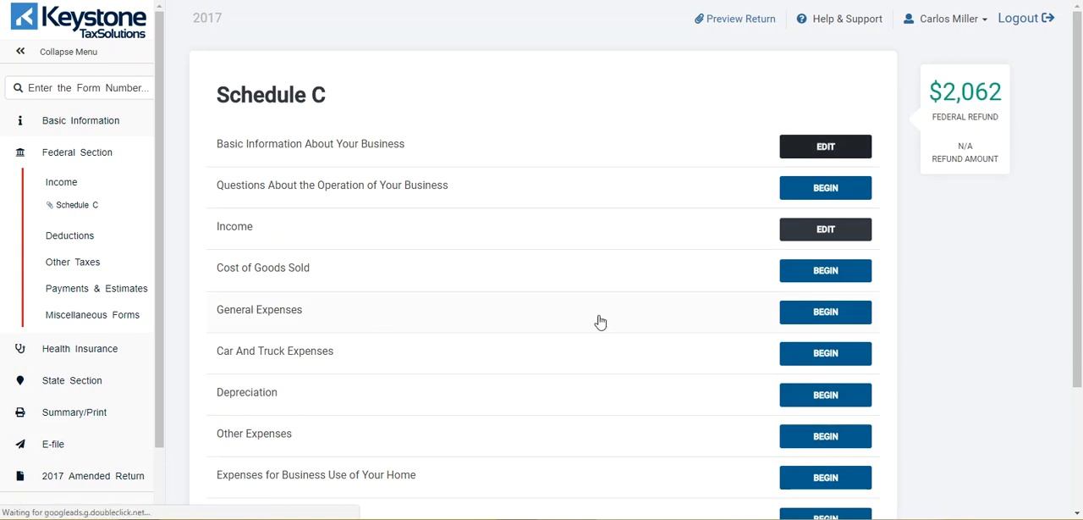
Step: In the Schedule C general expenses, enter 258 for advertising and 1200 for rent or lease of equipment
{"action": "left_click", "coordinate": [825, 313]}
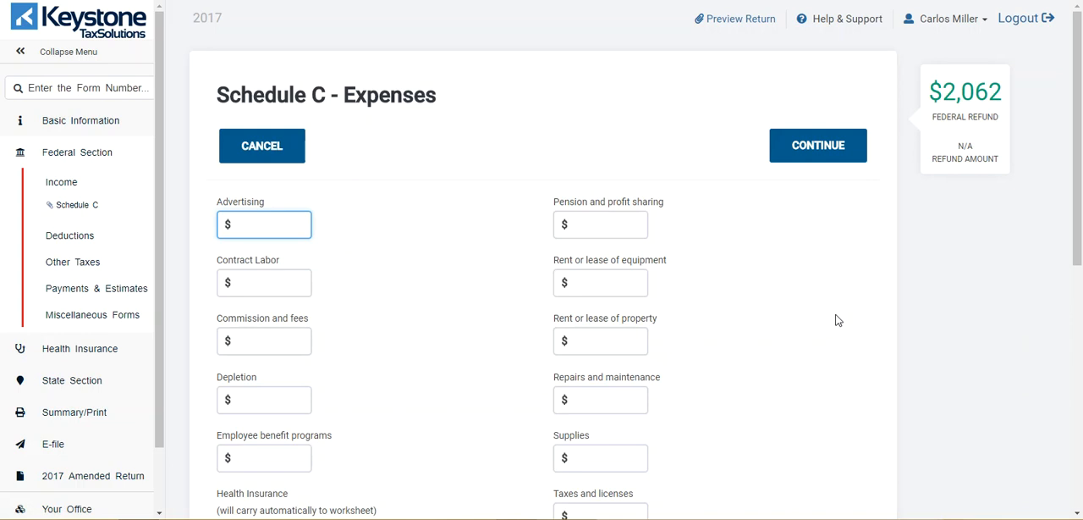
{"action": "scroll", "coordinate": [836, 320], "scroll_direction": "down", "scroll_amount": 1}
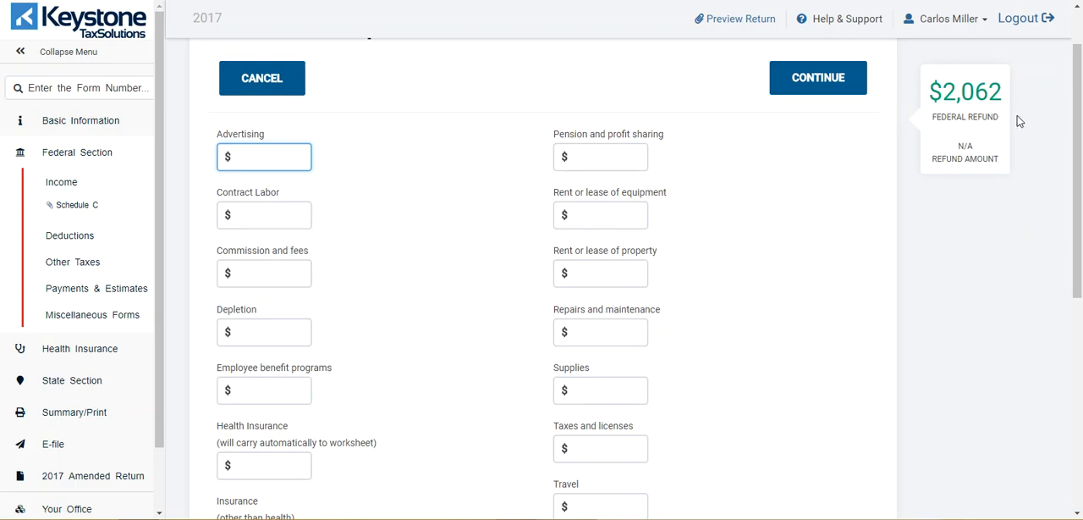
{"action": "left_click", "coordinate": [261, 156]}
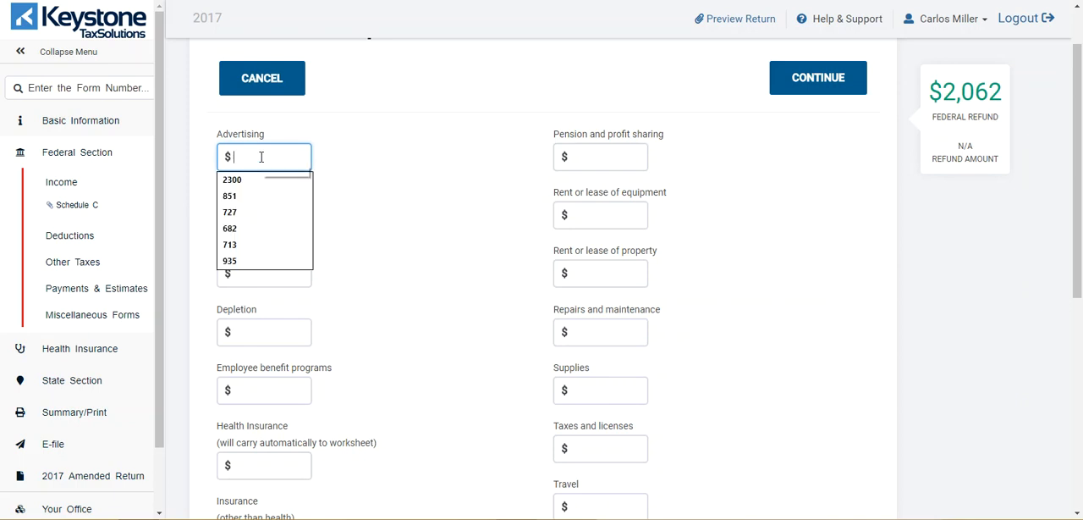
{"action": "type", "text": "258"}
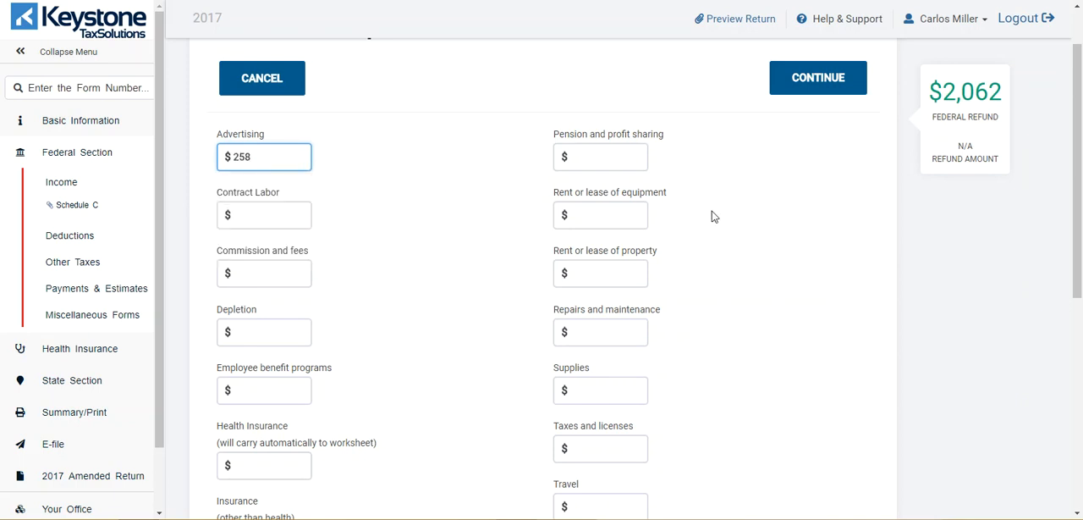
{"action": "left_click", "coordinate": [518, 228]}
{"action": "left_click", "coordinate": [619, 217]}
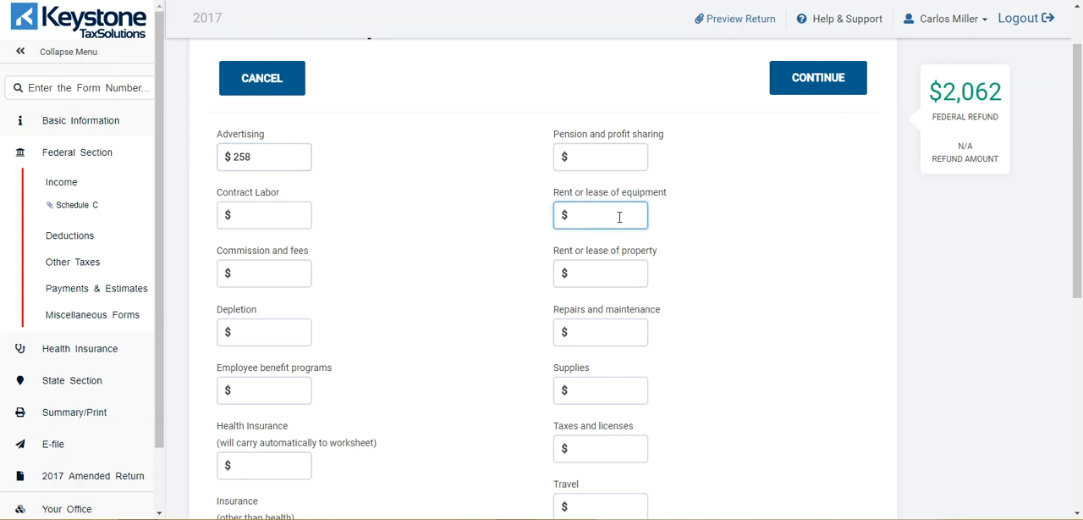
{"action": "type", "text": "1200"}
{"action": "left_click", "coordinate": [681, 236]}
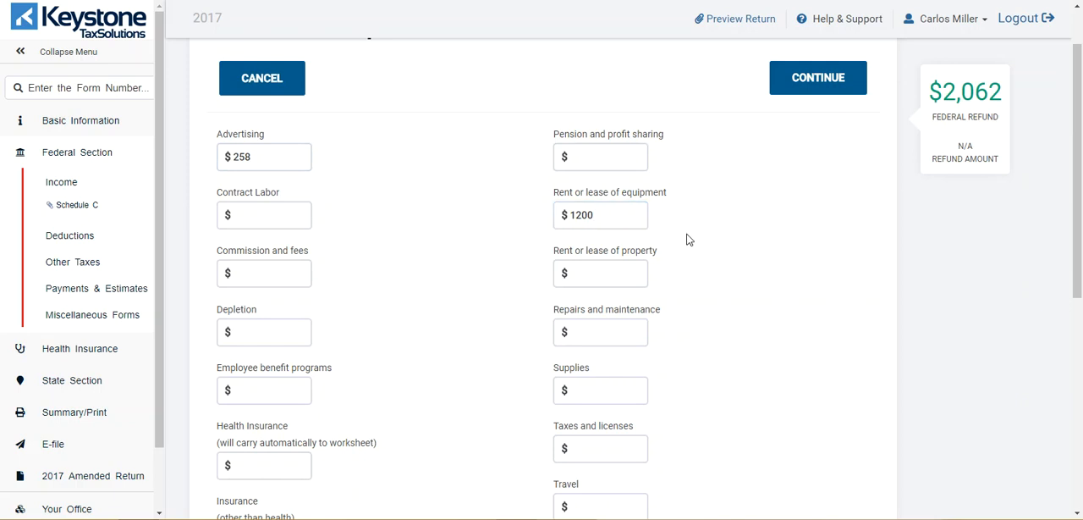
Step: Enter 2012 for repairs and maintenance and 782 for supplies
{"action": "left_click", "coordinate": [614, 330]}
{"action": "type", "text": "2012"}
{"action": "left_click", "coordinate": [728, 326]}
{"action": "scroll", "coordinate": [728, 326], "scroll_direction": "down", "scroll_amount": 2}
{"action": "left_click", "coordinate": [617, 261]}
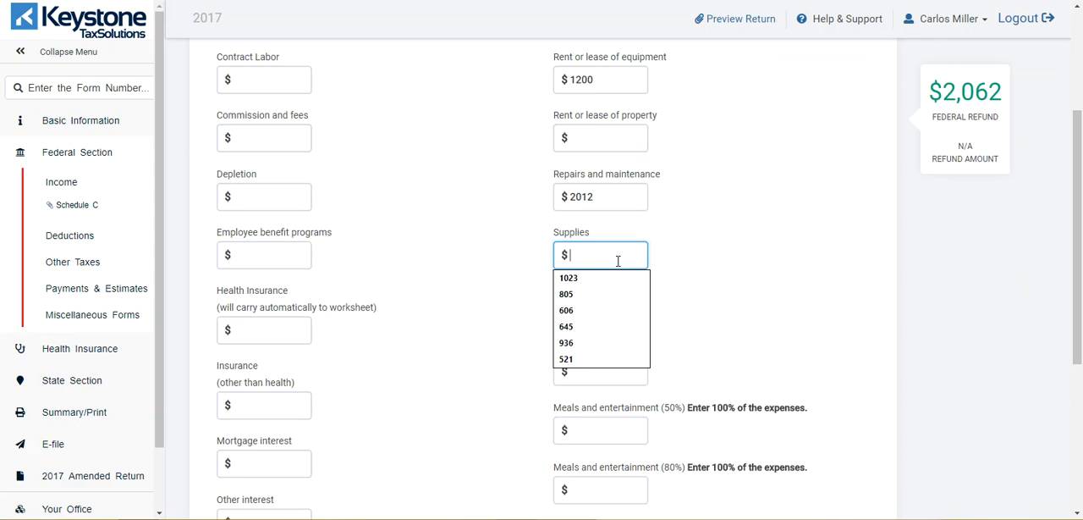
{"action": "type", "text": "7821"}
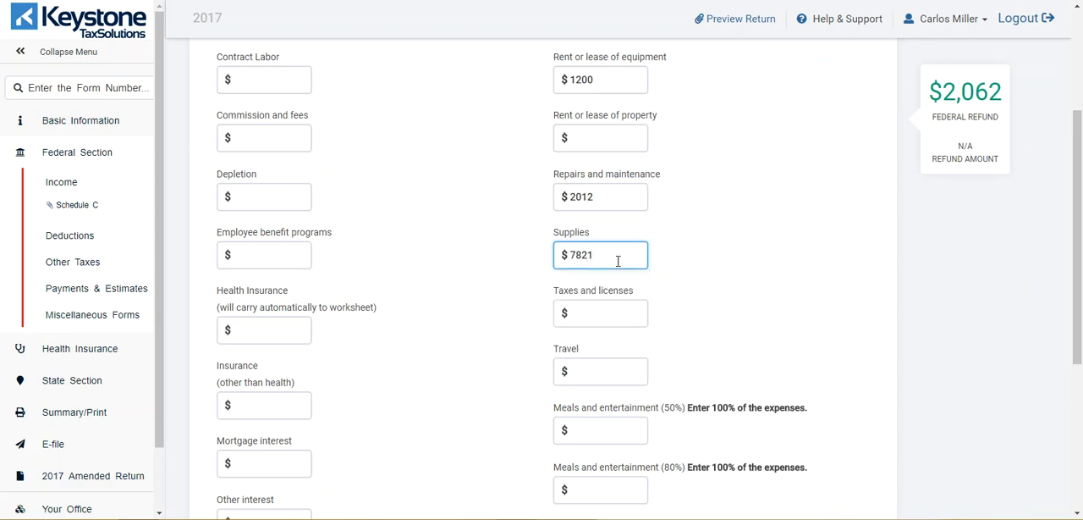
{"action": "key", "text": "BackSpace"}
{"action": "left_click", "coordinate": [805, 259]}
Step: Leave the remaining expense fields blank and save the general expenses
{"action": "scroll", "coordinate": [805, 259], "scroll_direction": "down", "scroll_amount": 1}
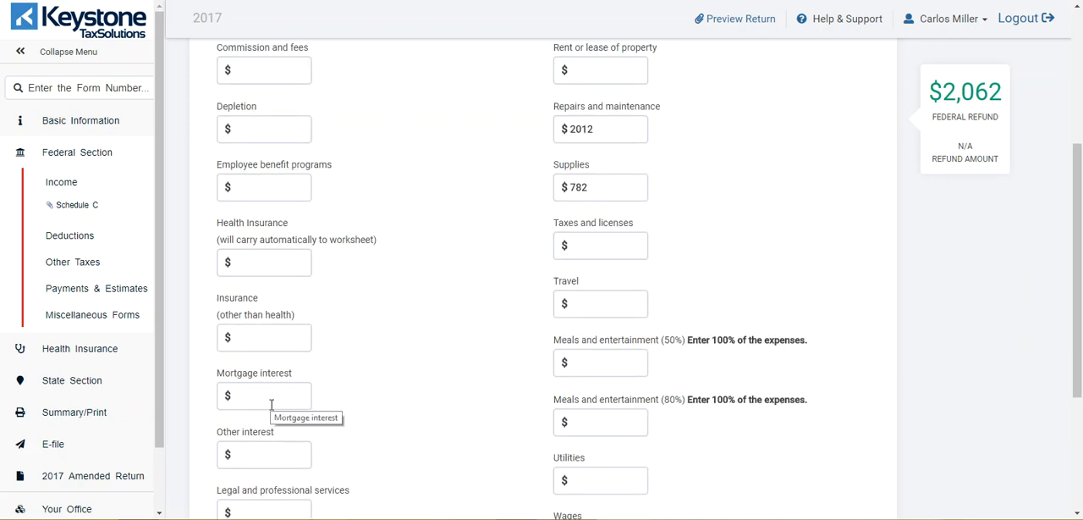
{"action": "scroll", "coordinate": [808, 397], "scroll_direction": "down", "scroll_amount": 2}
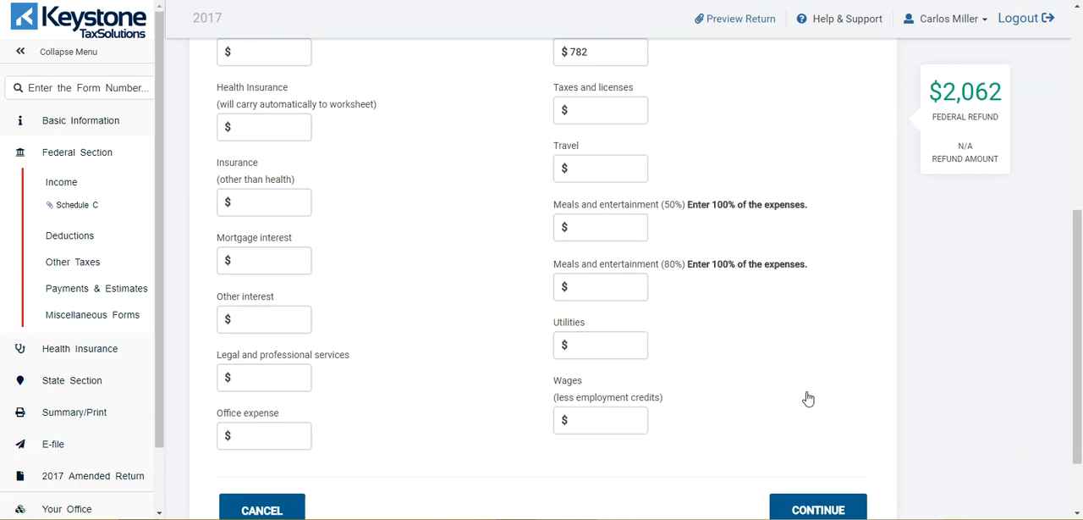
{"action": "scroll", "coordinate": [807, 397], "scroll_direction": "down", "scroll_amount": 1}
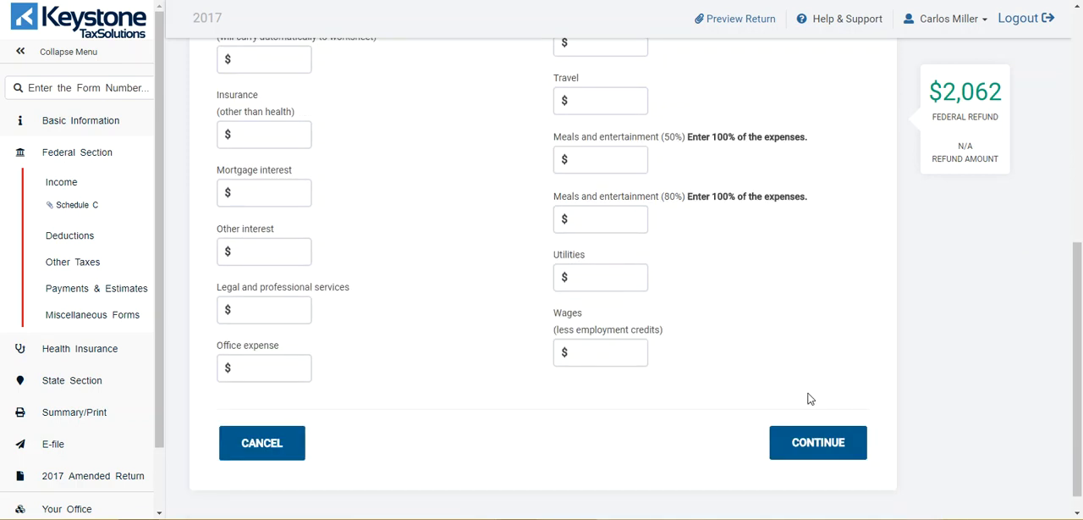
{"action": "left_click", "coordinate": [825, 446]}
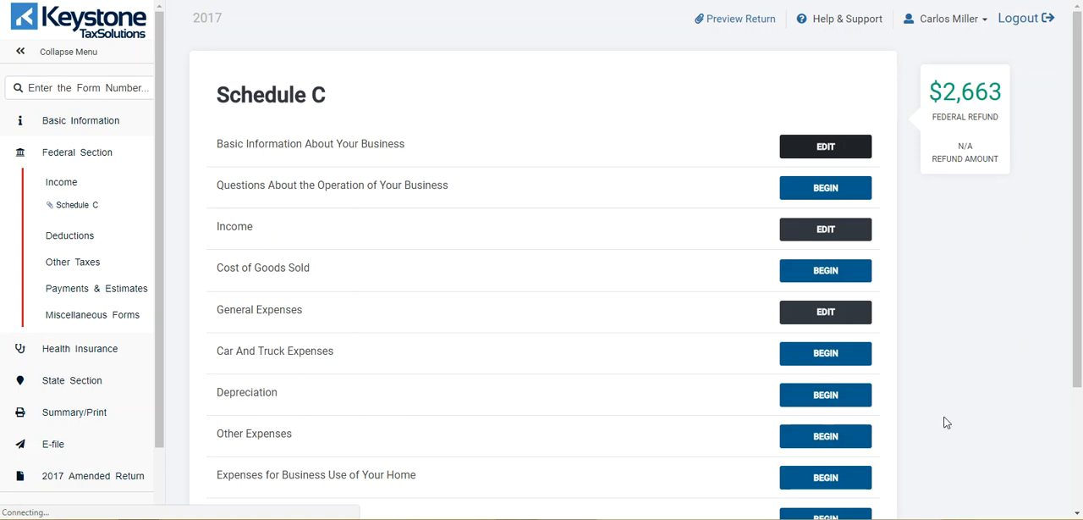
Step: Examine the Schedule C car and truck expense fields and the Form 4562 depreciation sections, leaving both without entering anything
{"action": "left_click", "coordinate": [838, 357]}
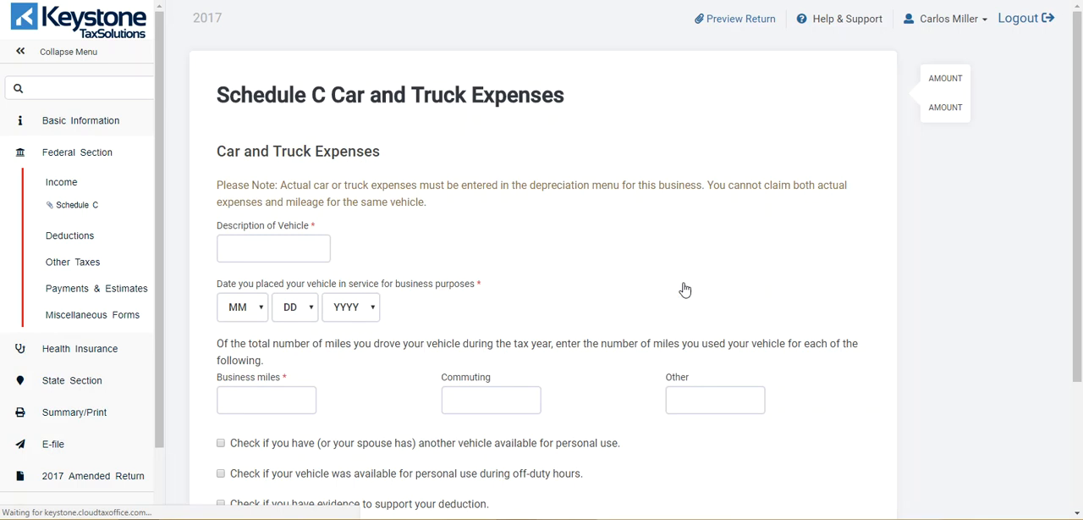
{"action": "scroll", "coordinate": [683, 288], "scroll_direction": "down", "scroll_amount": 2}
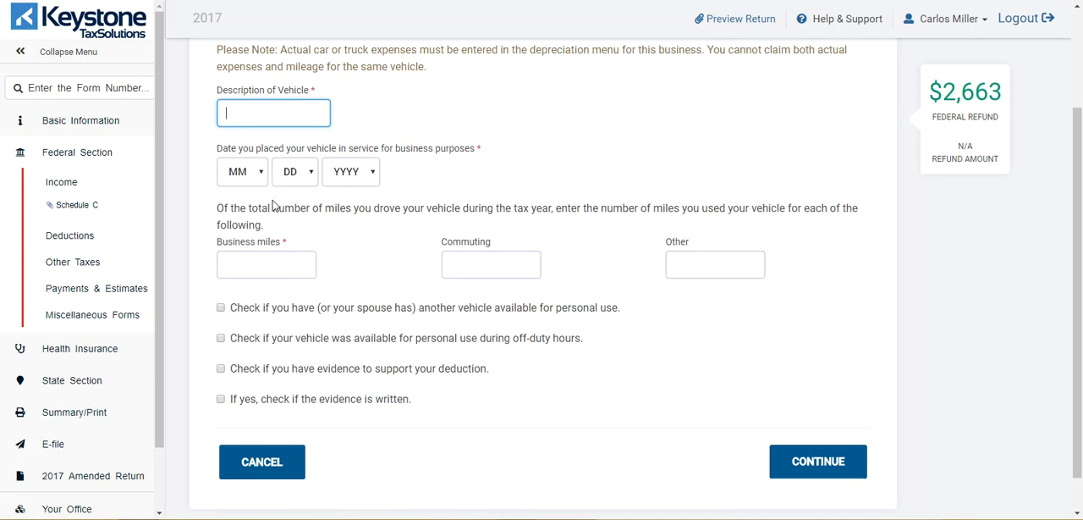
{"action": "left_click", "coordinate": [280, 467]}
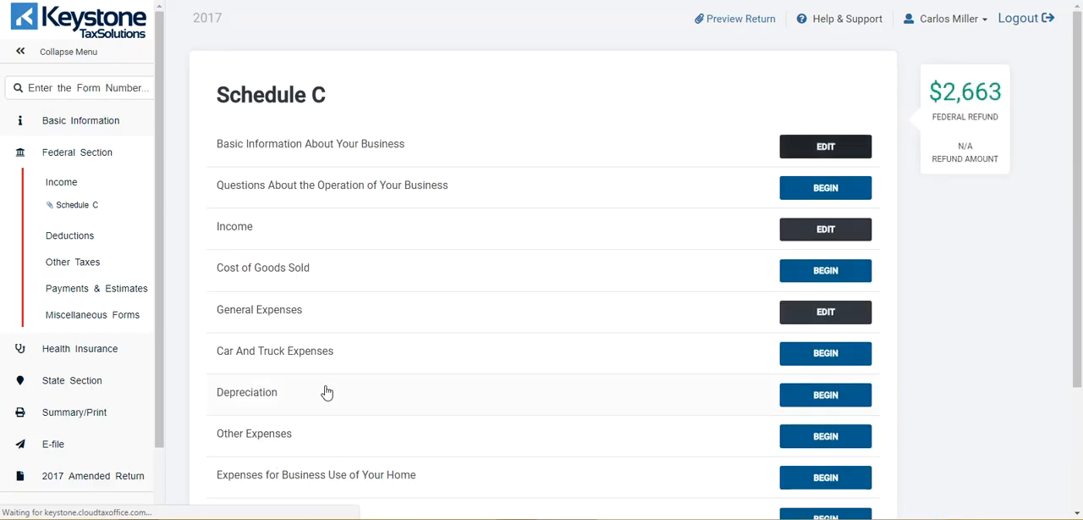
{"action": "left_click", "coordinate": [844, 398]}
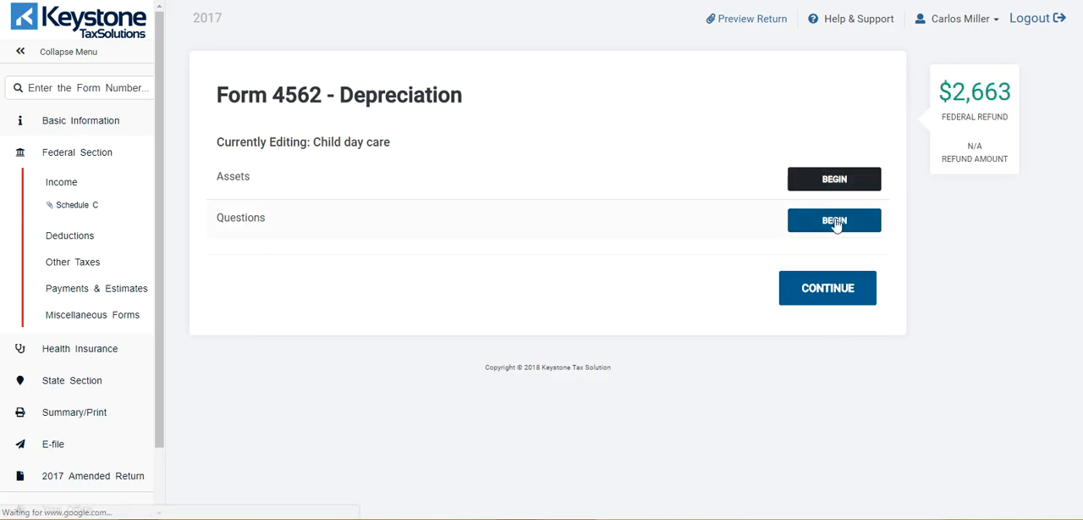
{"action": "left_click", "coordinate": [833, 296]}
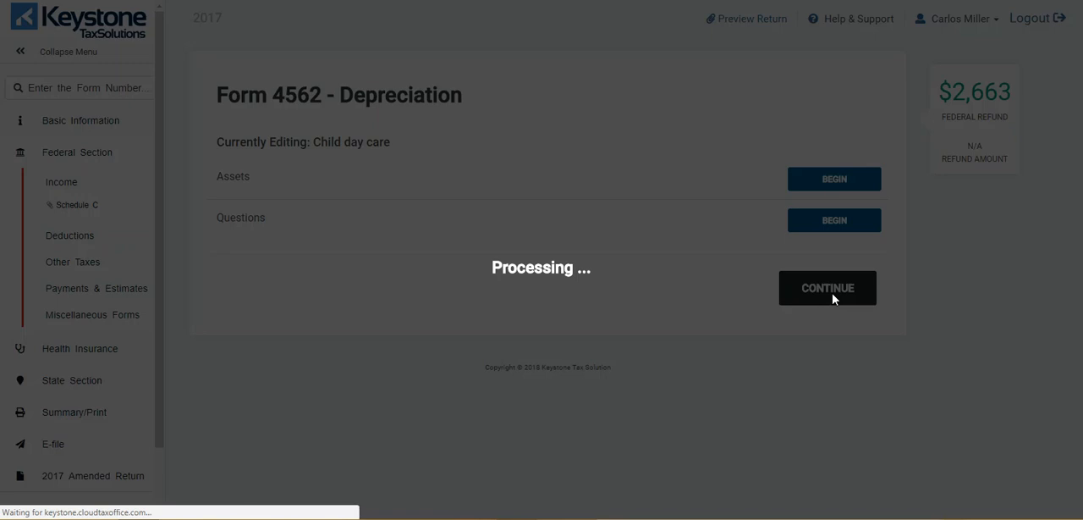
Step: Examine the Other Expenses form of the Schedule C and cancel it without entering a description or amount
{"action": "scroll", "coordinate": [836, 313], "scroll_direction": "down", "scroll_amount": 1}
{"action": "scroll", "coordinate": [836, 322], "scroll_direction": "down", "scroll_amount": 1}
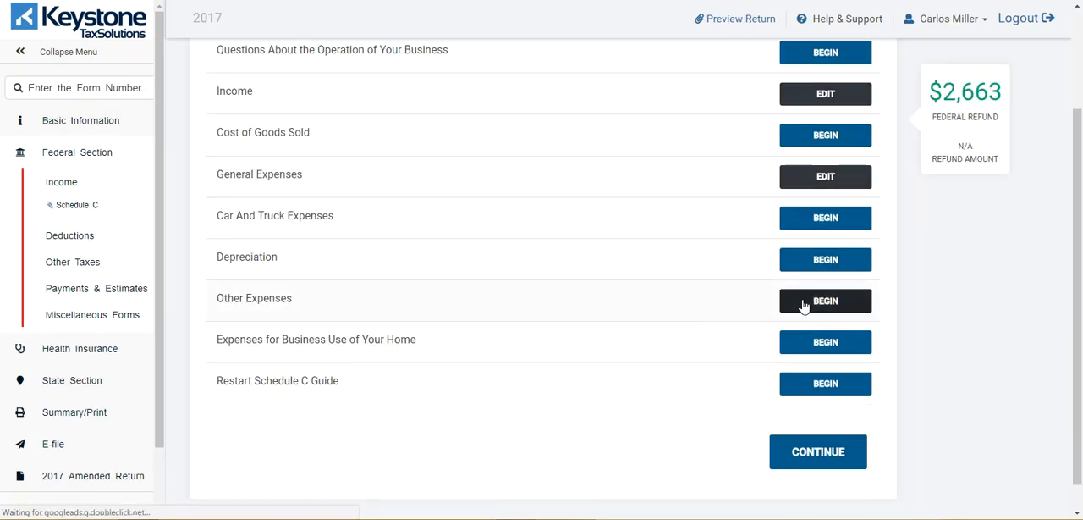
{"action": "left_click", "coordinate": [804, 305]}
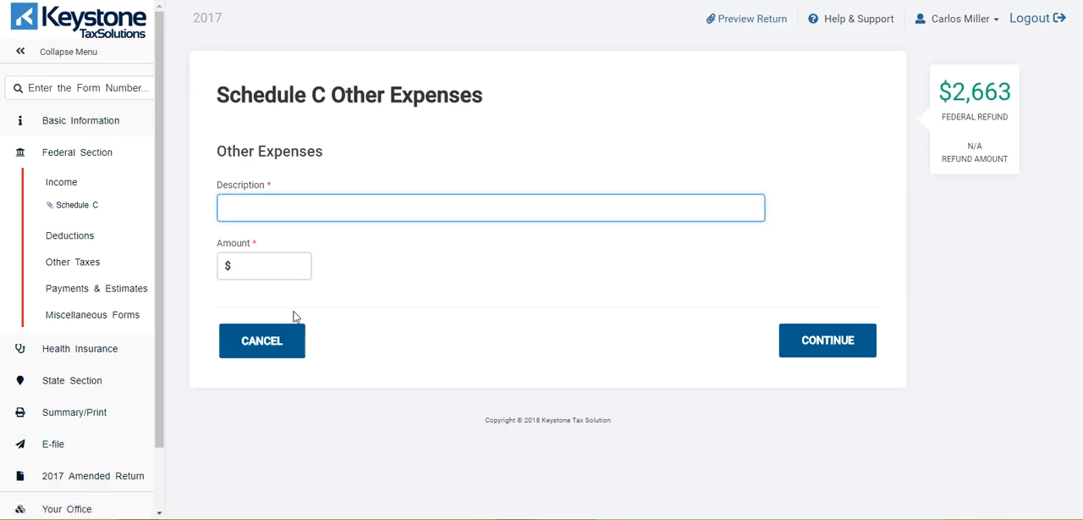
{"action": "left_click", "coordinate": [853, 334]}
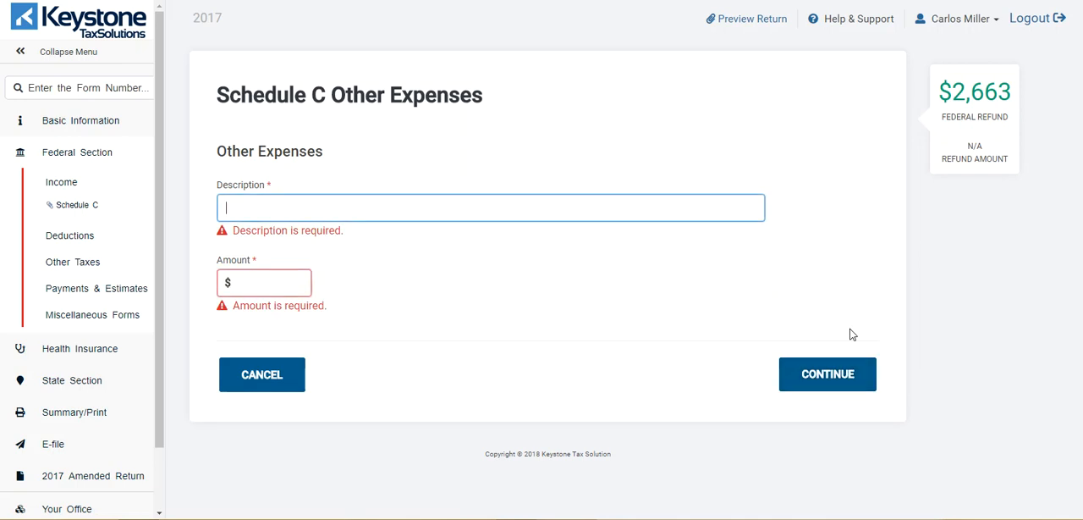
{"action": "left_click", "coordinate": [265, 373]}
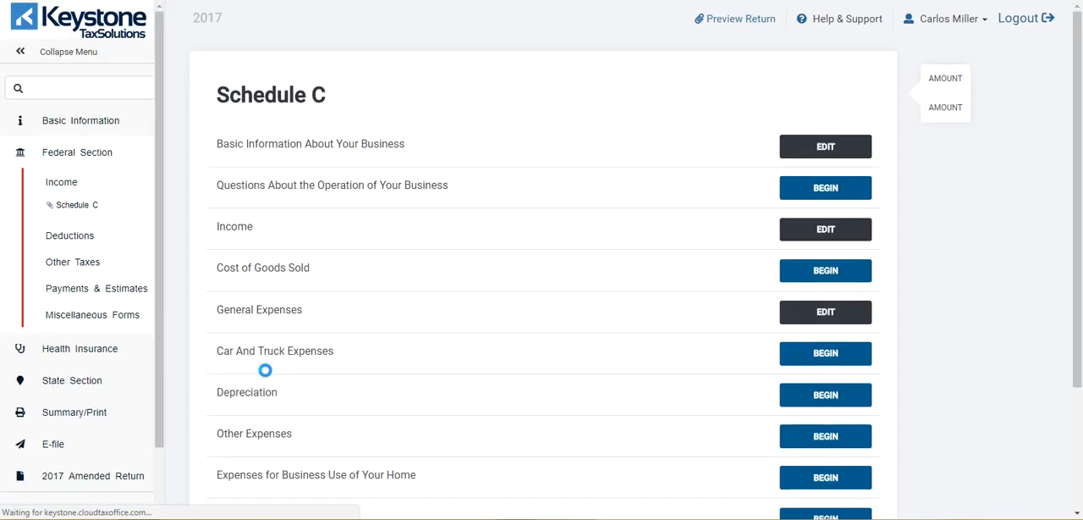
Step: Finish the Schedule C for the child day care business and continue past its section overview
{"action": "scroll", "coordinate": [769, 407], "scroll_direction": "down", "scroll_amount": 3}
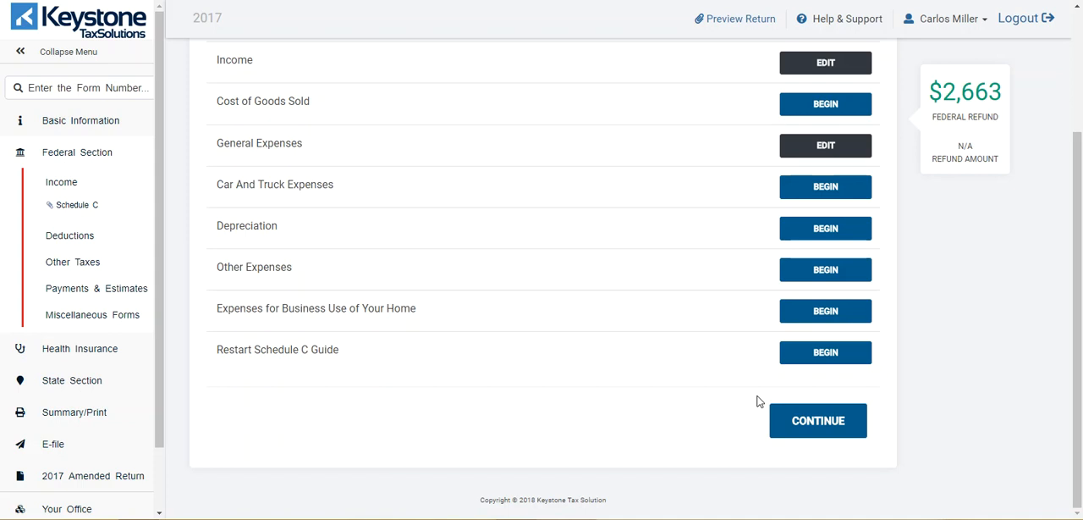
{"action": "left_click", "coordinate": [848, 428]}
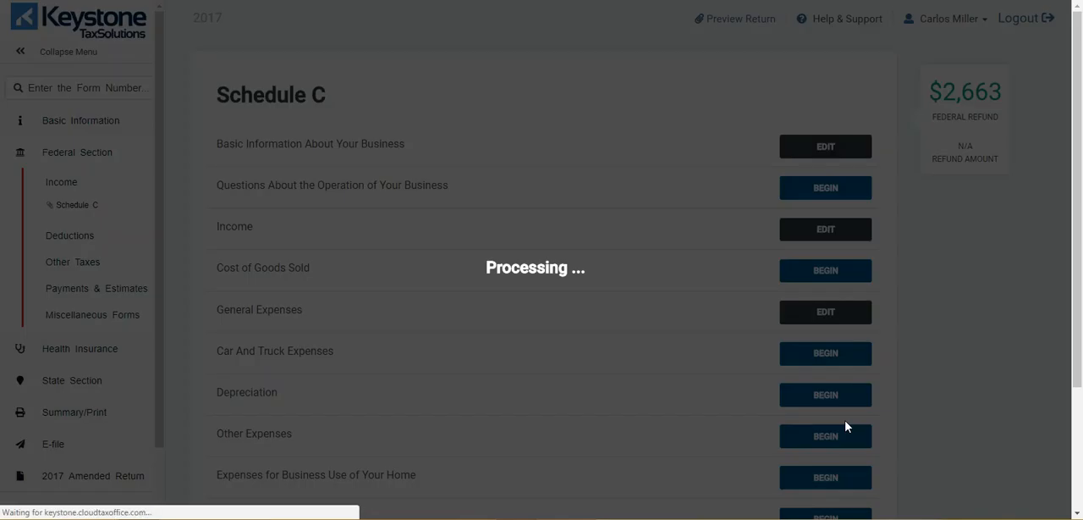